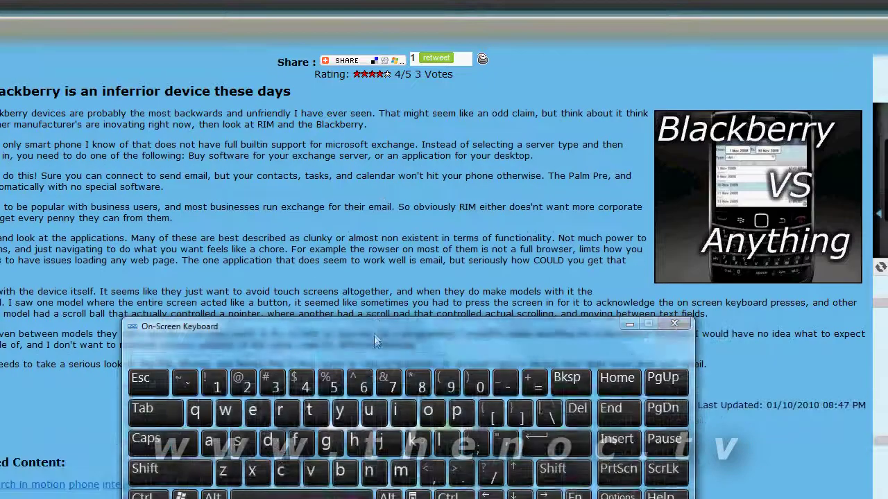
Step: Raise the On-Screen Keyboard, then go back and forward between pages with Alt+Left and Alt+Right
left_click_drag(375, 341, 349, 217)
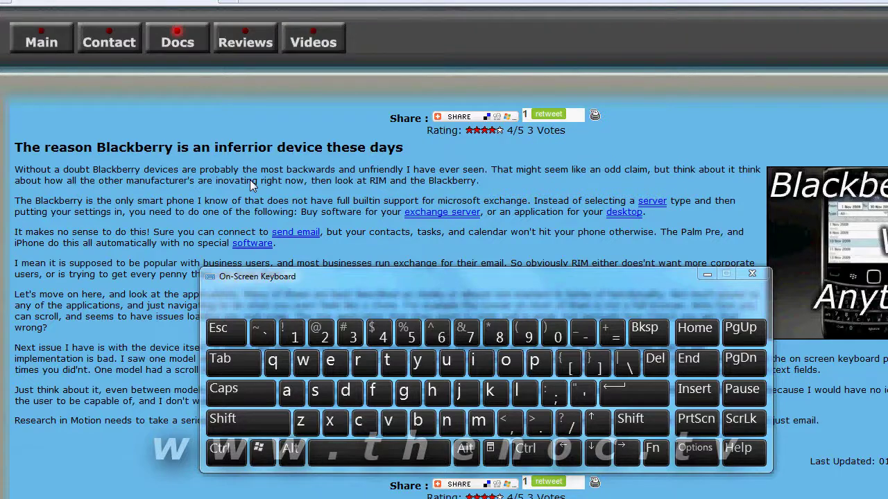
key("alt+Left")
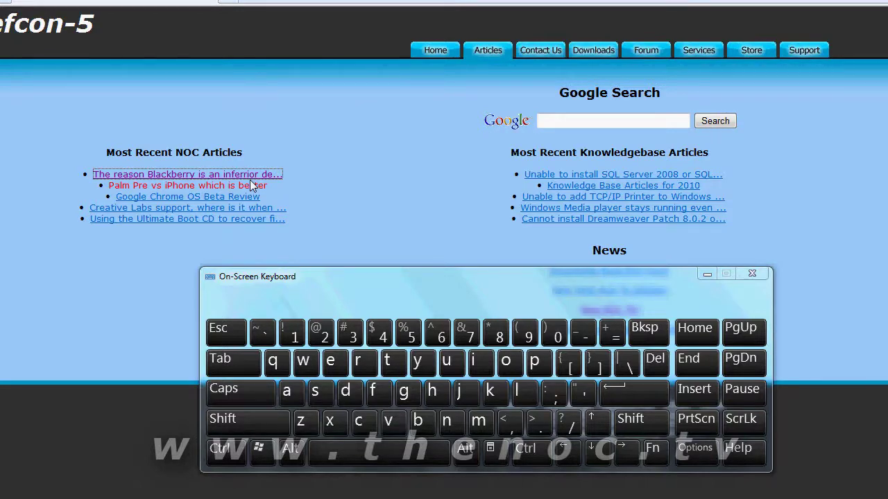
key("alt+Right")
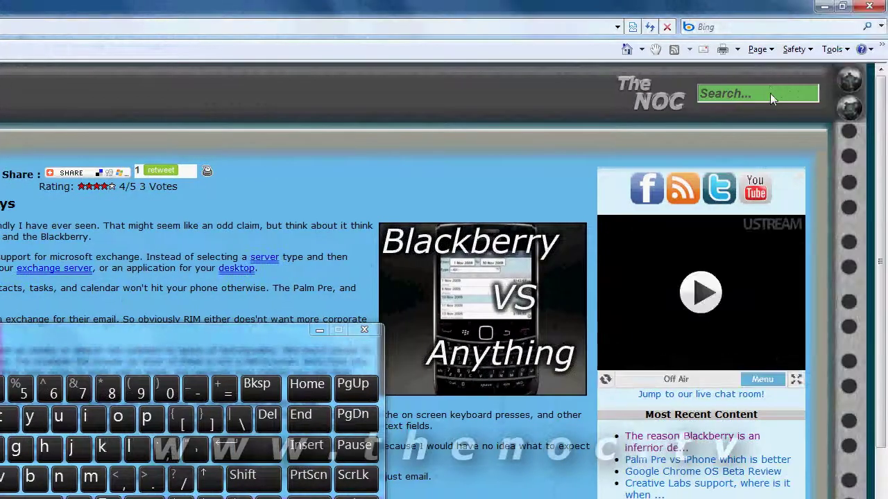
left_click(770, 93)
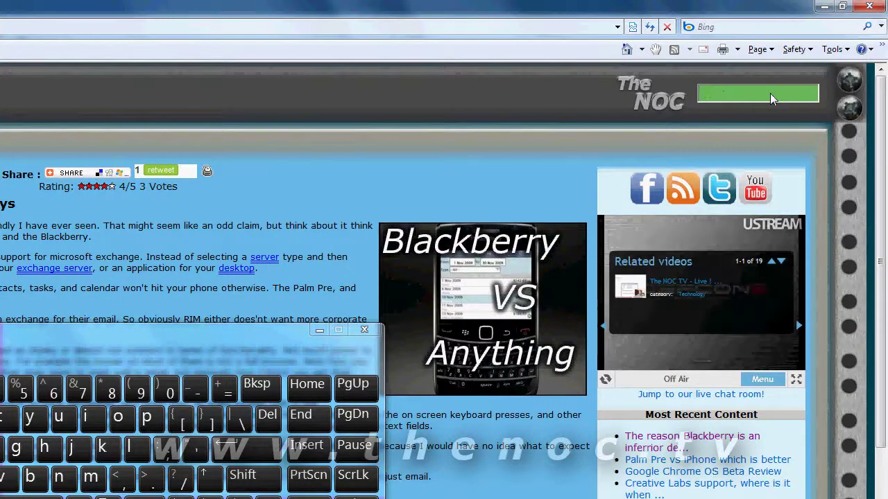
left_click(485, 169)
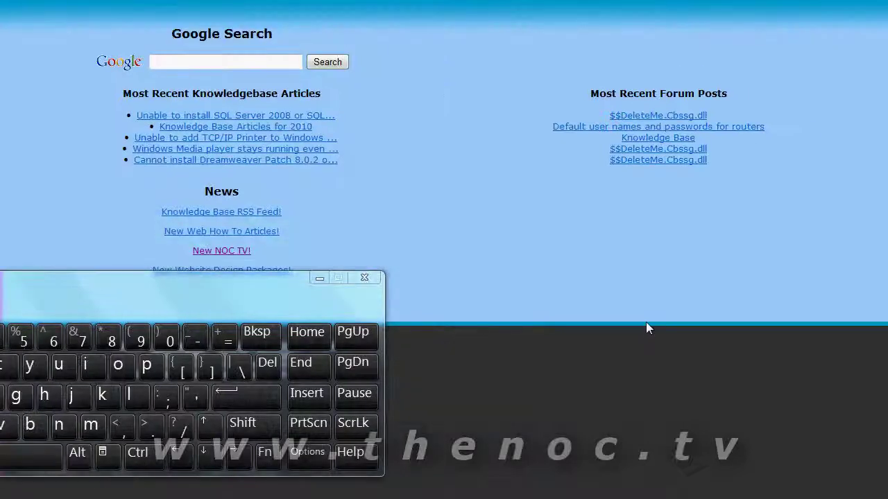
Step: Scroll up and open 'The reason Blackberry is an inferior device these days' from the articles list
mouse_move(468, 7)
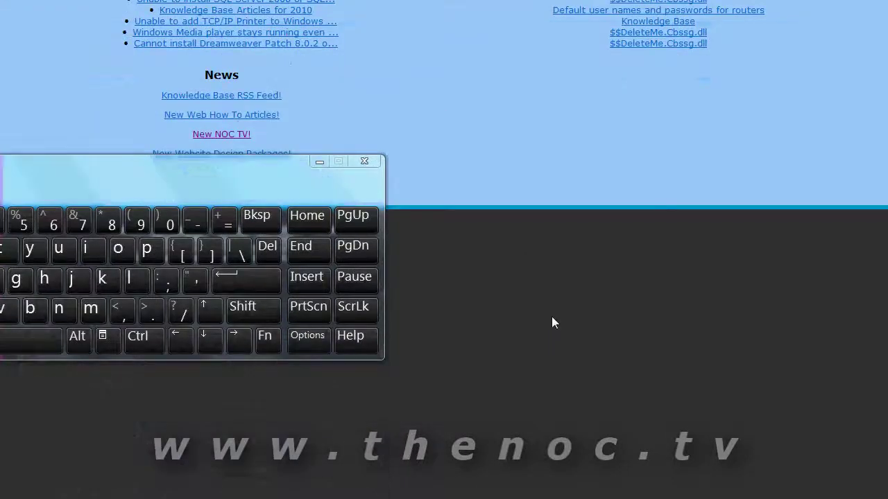
scroll(552, 316, "up", 2)
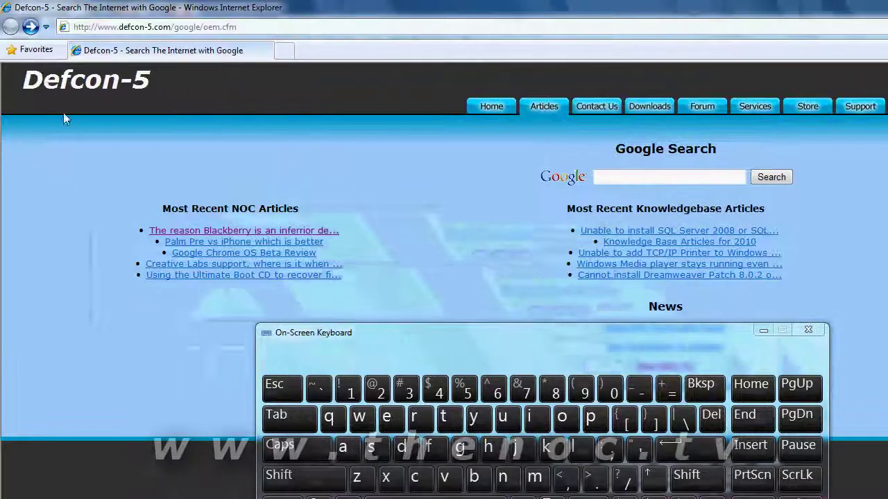
left_click(243, 230)
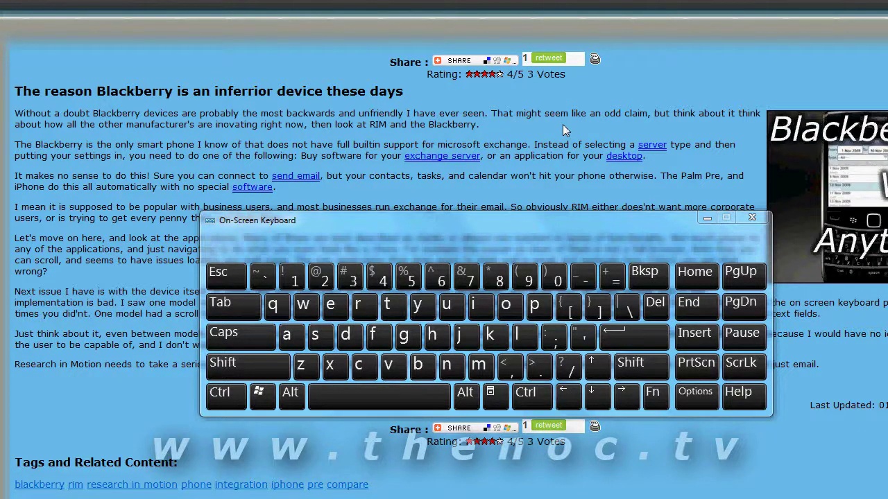
key("alt")
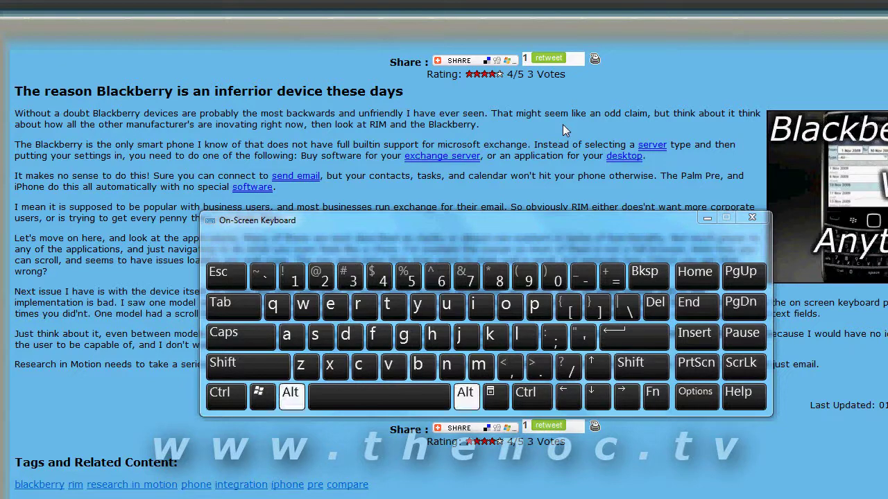
key("alt+Left")
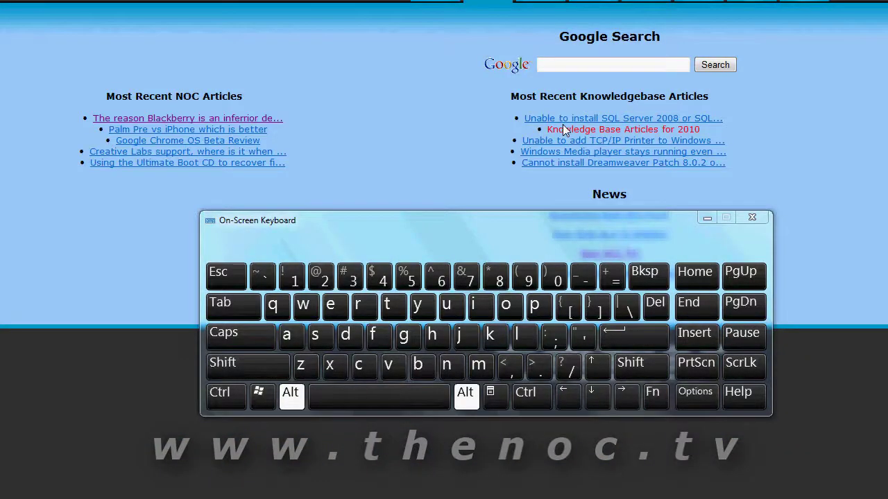
key("alt+Right")
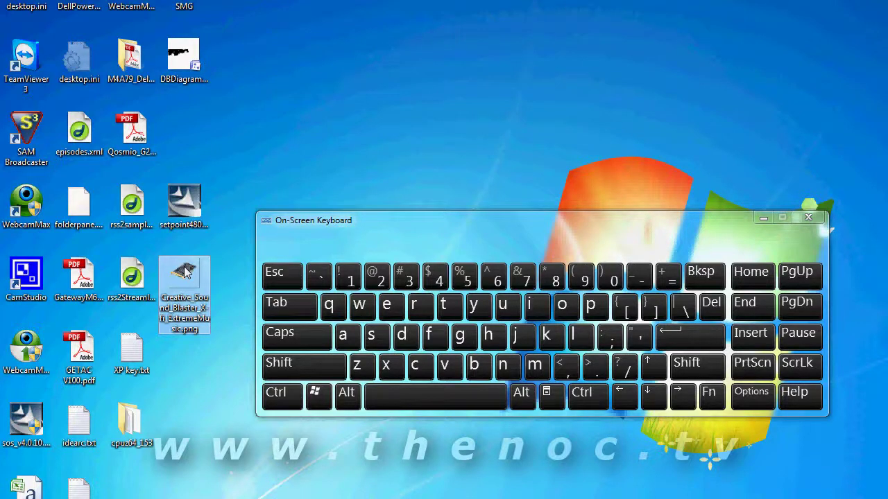
Step: Shift+Delete the Creative_Sound_Blaster PNG, answer No to permanent deletion, then reselect it and press Delete
key("shift")
key("shift+Delete")
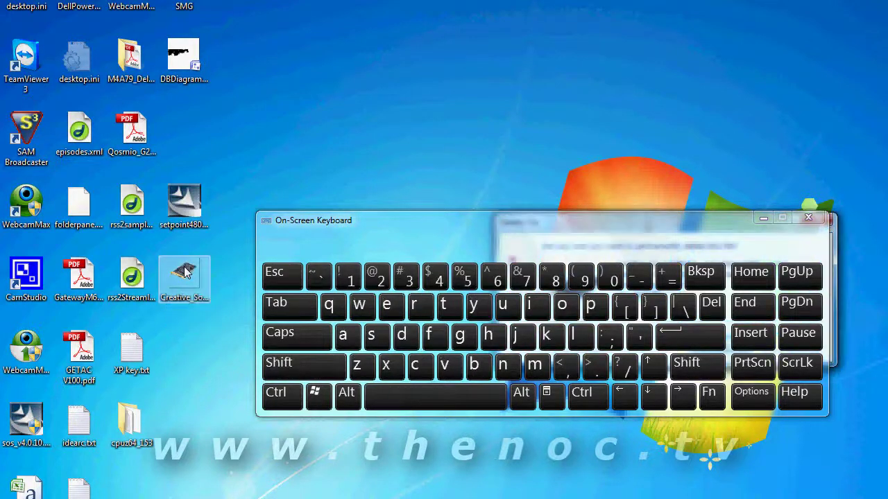
left_click_drag(455, 219, 562, 340)
left_click_drag(619, 231, 614, 178)
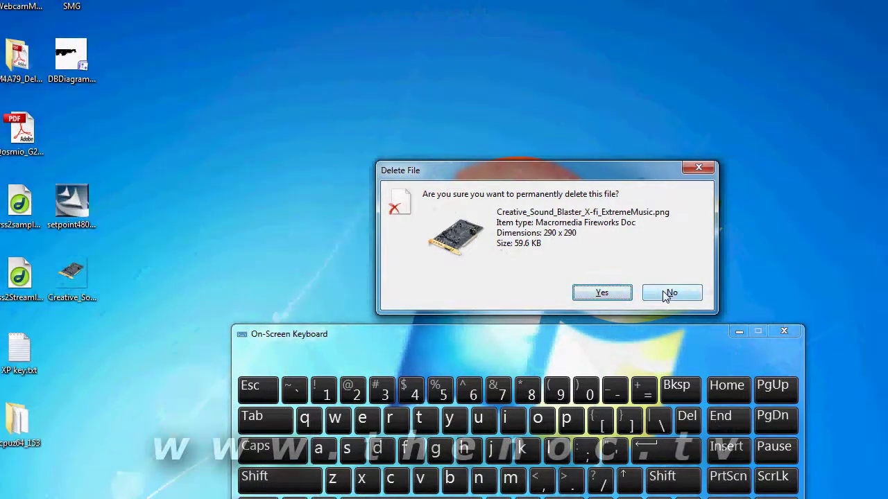
left_click(659, 293)
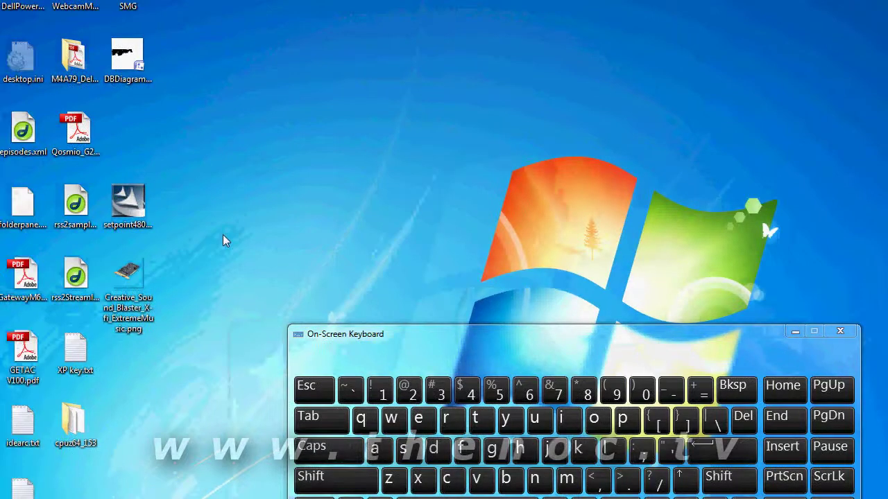
left_click(128, 278)
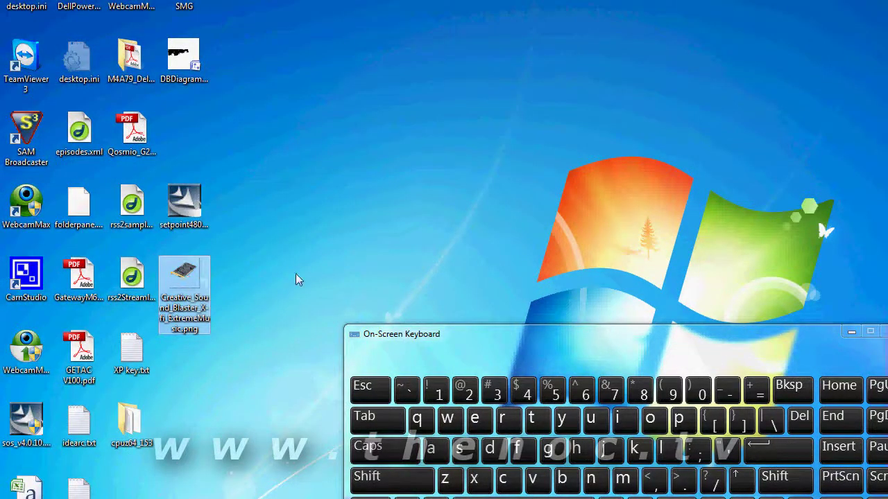
key("Delete")
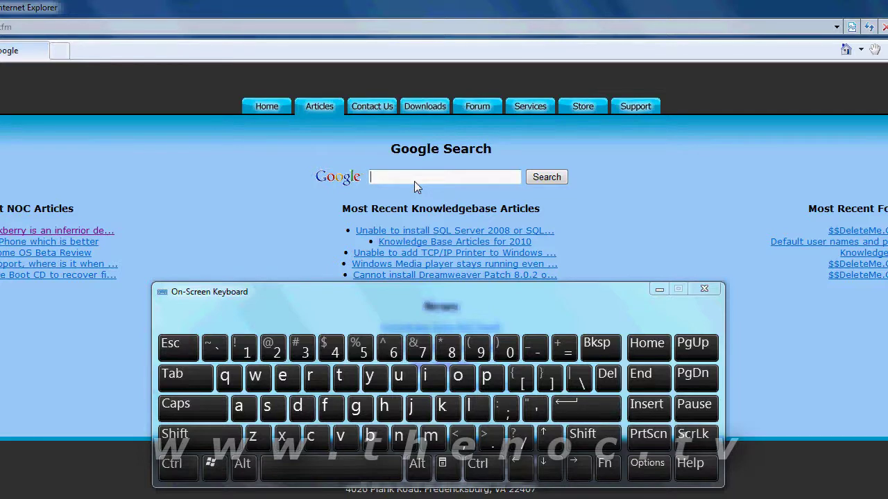
Step: Search the site's Google box for 'test' and scroll down the resulting page
type("test")
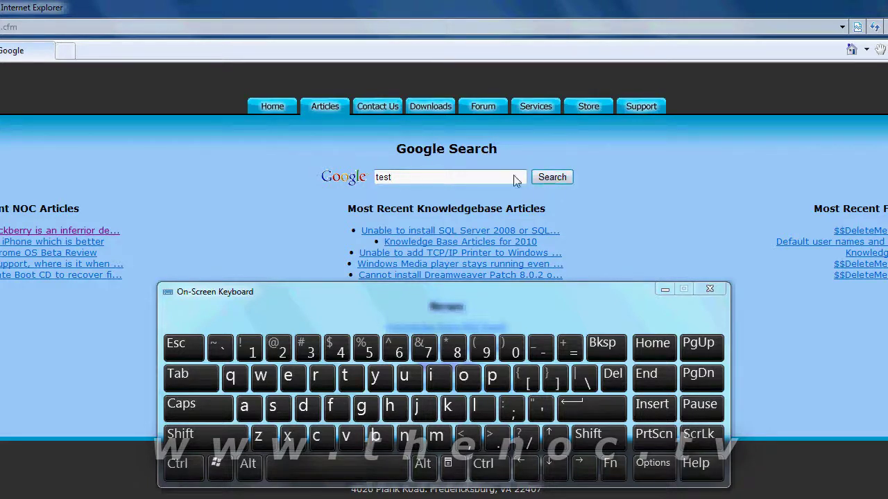
key("Return")
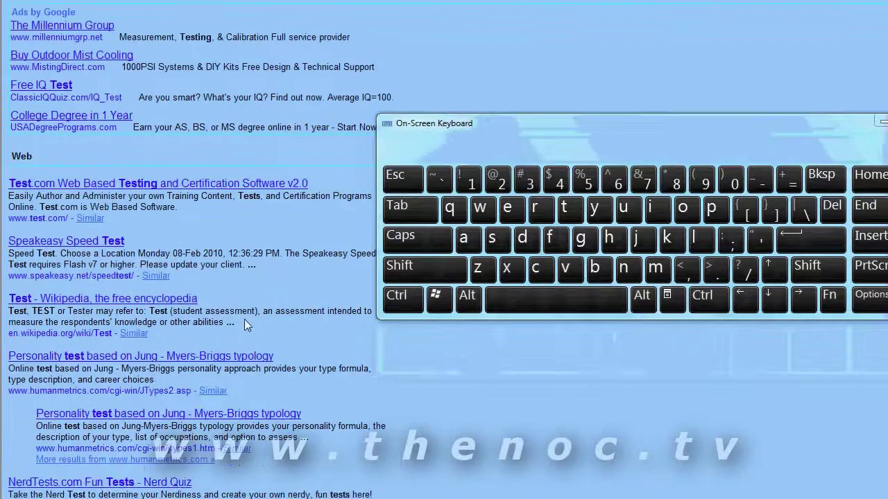
scroll(551, 329, "down", 2)
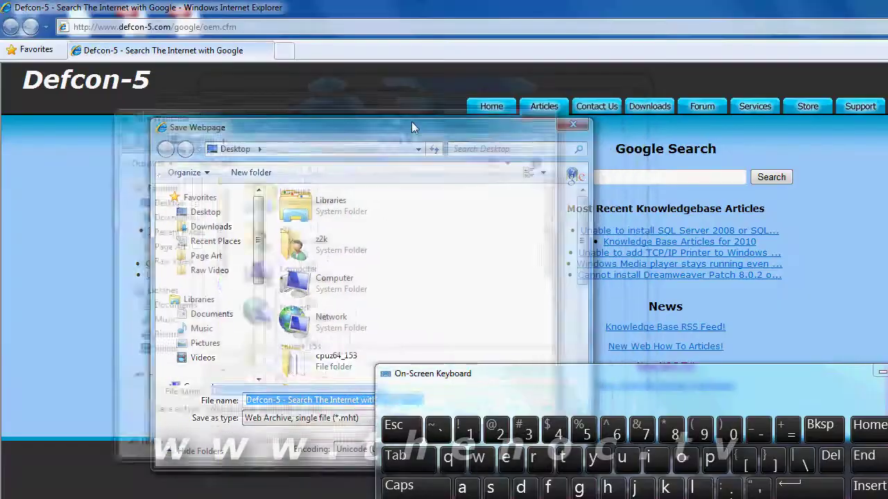
Step: Move the Save Webpage dialog and On-Screen Keyboard aside, dismiss the dialog, and focus the Google search box
left_click_drag(411, 122, 311, 42)
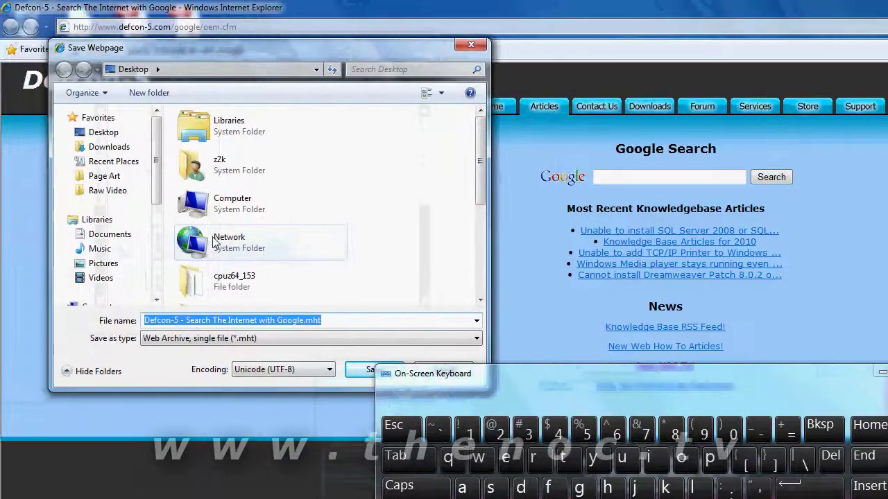
left_click(517, 376)
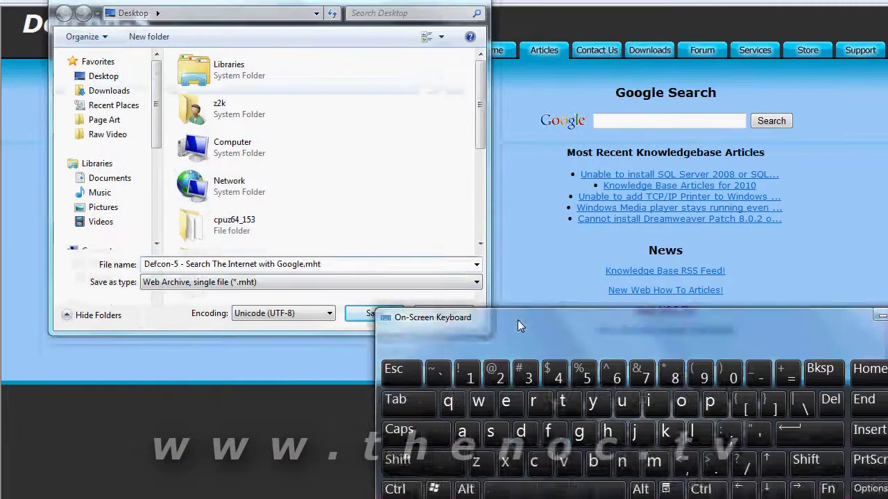
left_click_drag(518, 320, 529, 384)
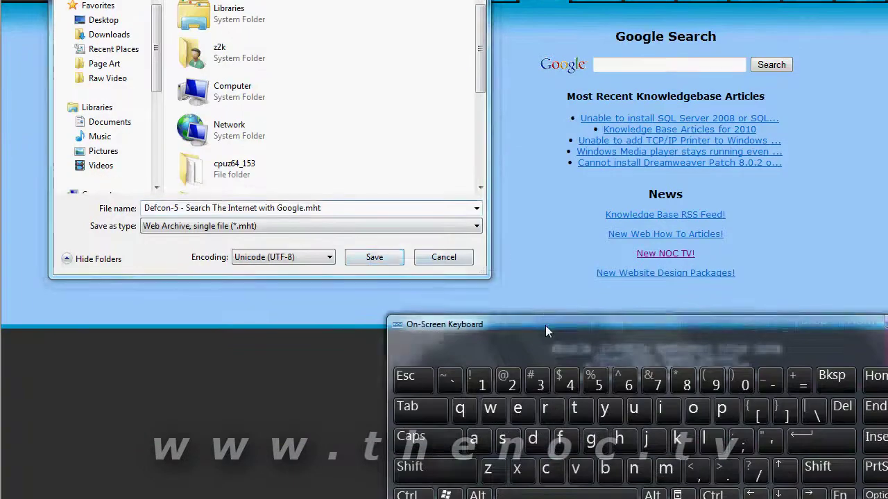
left_click_drag(545, 382, 526, 323)
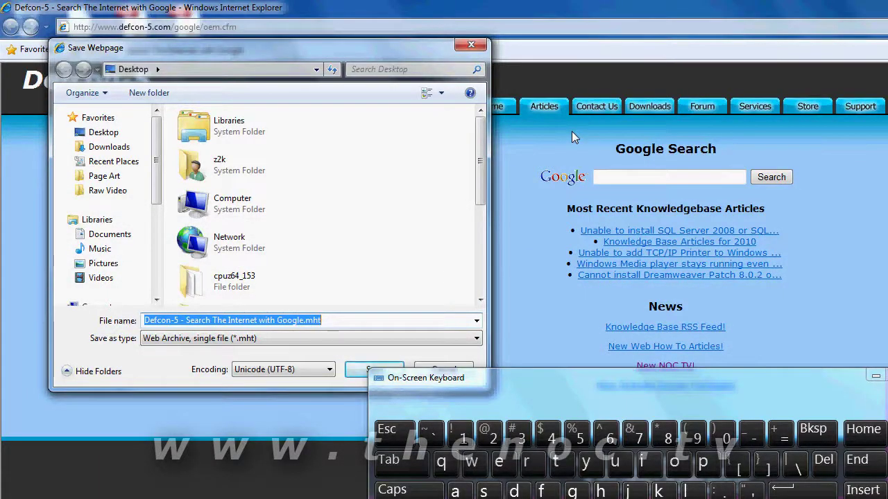
key("Return")
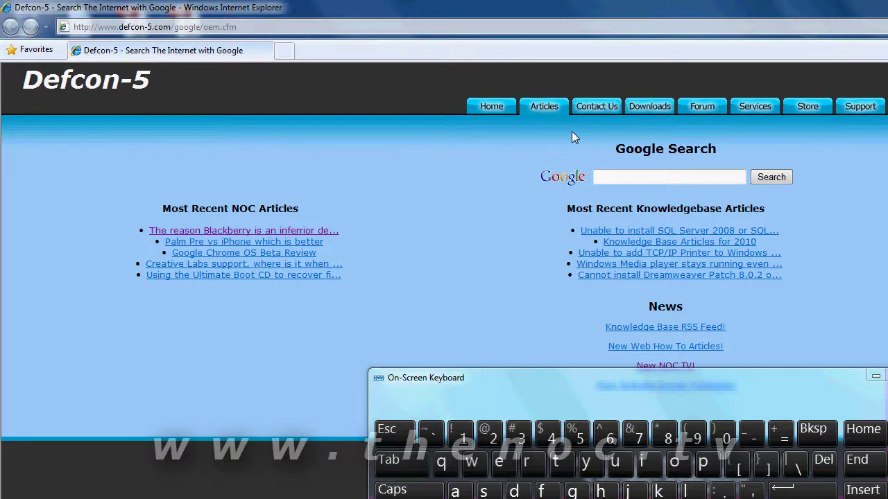
left_click(641, 177)
Step: Enter 'Test' in the search box, select it with Ctrl+A, raise the keyboard, and run the search
type("Test")
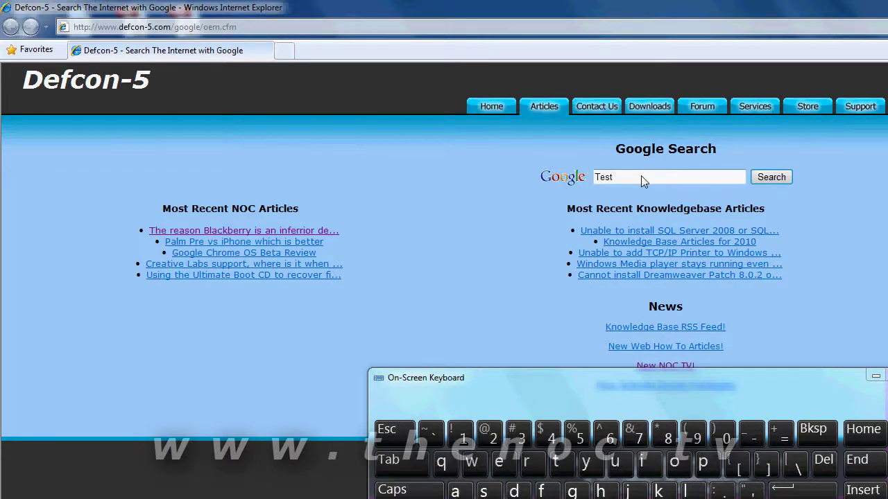
key("ctrl+a")
key("Tab")
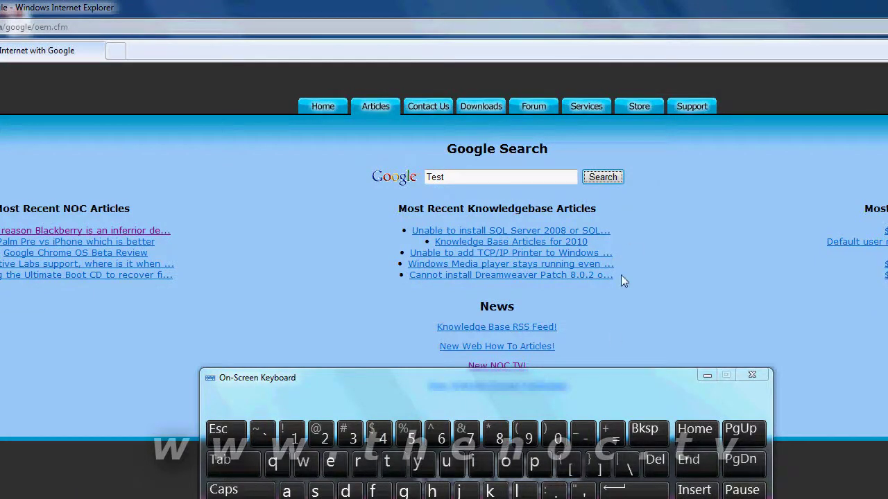
left_click_drag(605, 387, 617, 179)
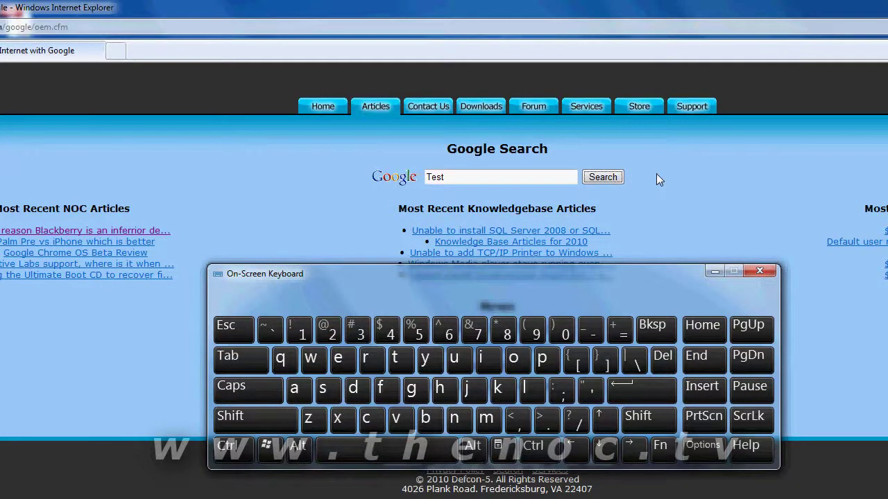
left_click(567, 177)
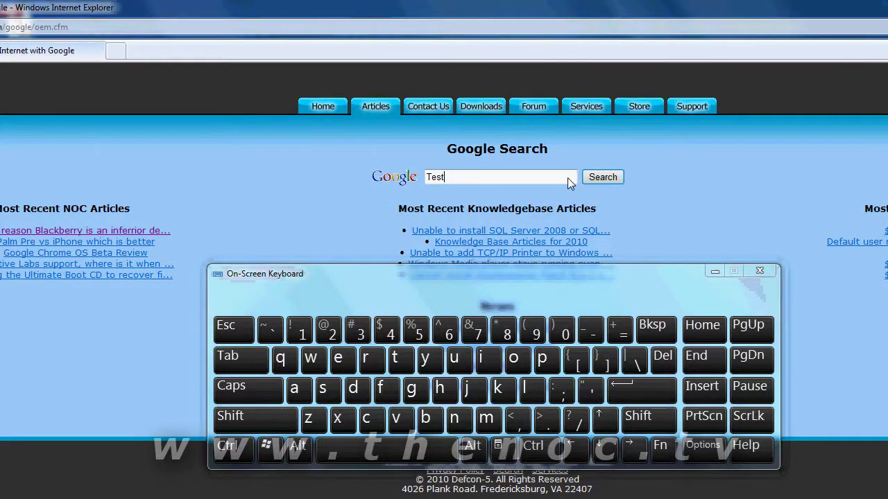
left_click(603, 177)
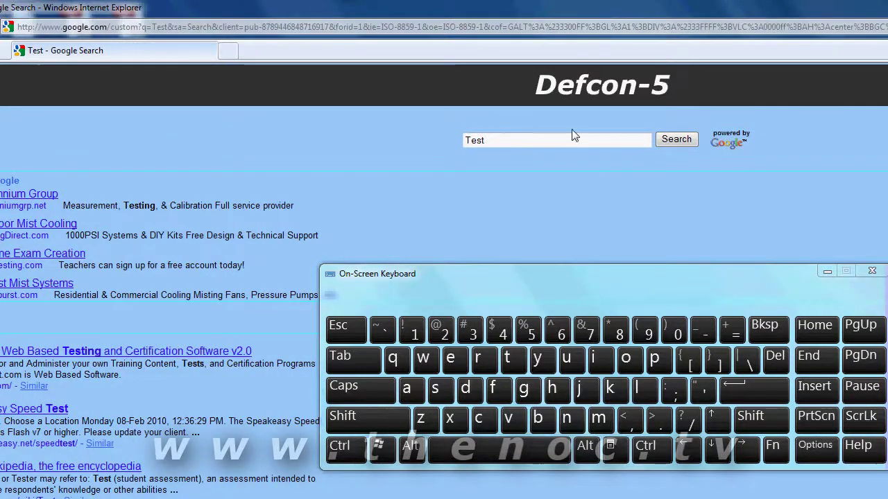
Step: Move the caret within 'Test' using the arrow keys and resubmit the search
left_click(573, 136)
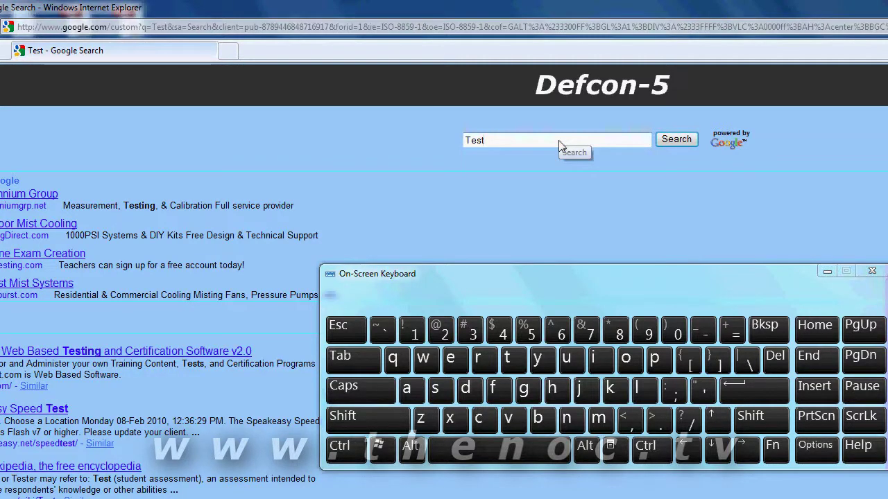
key("Left")
key("Left")
key("Right")
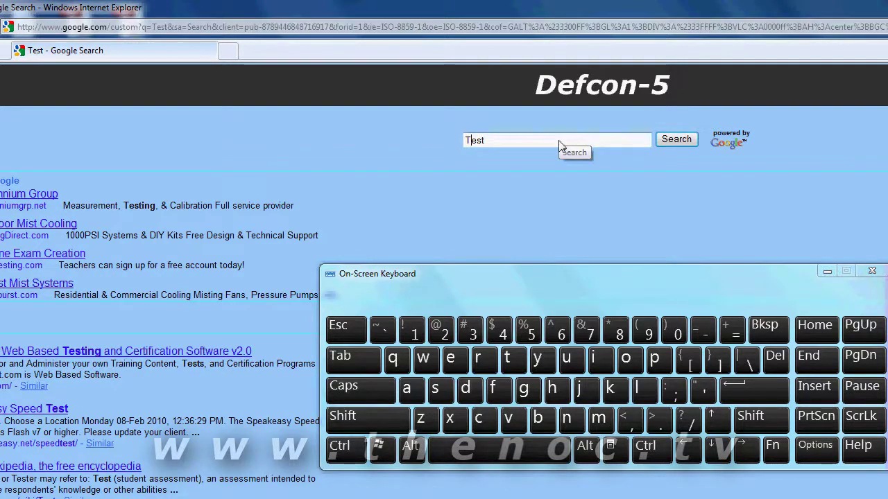
key("Right")
key("Right")
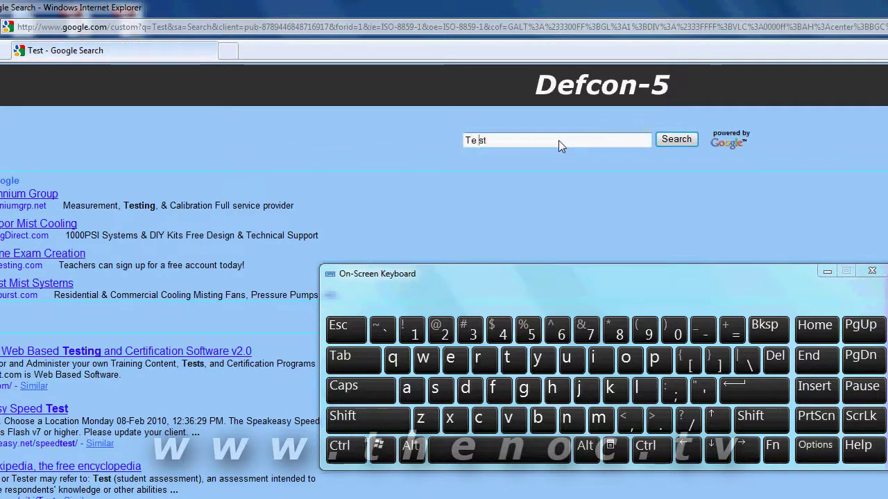
key("Left")
key("Return")
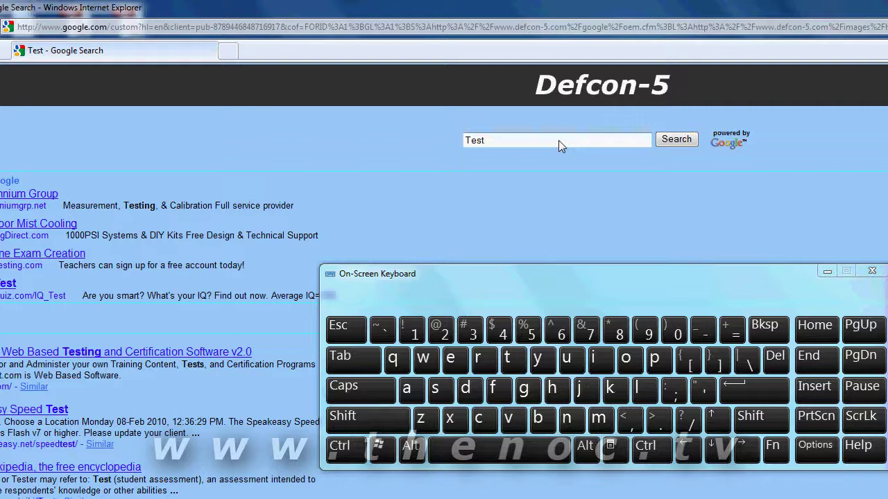
scroll(600, 199, "down", 5)
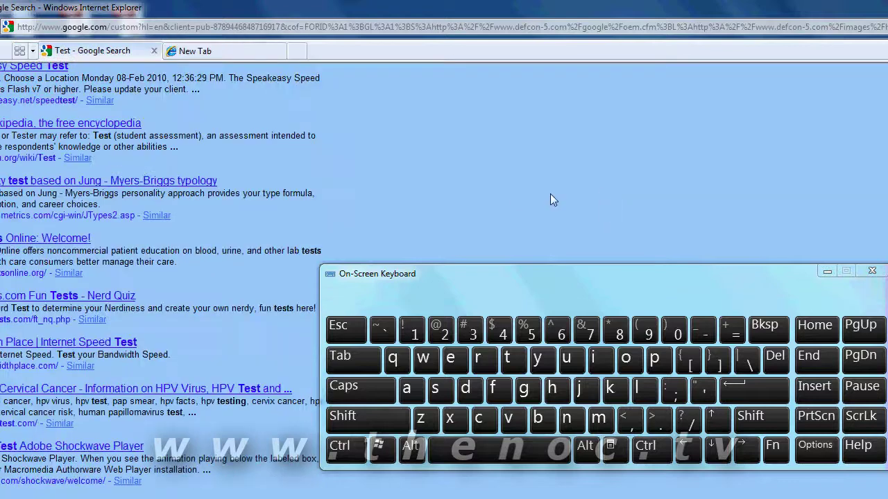
Step: From New Tab, cycle forward with Ctrl+Tab and backward with Ctrl+Shift+Tab between the two tabs
left_click(195, 50)
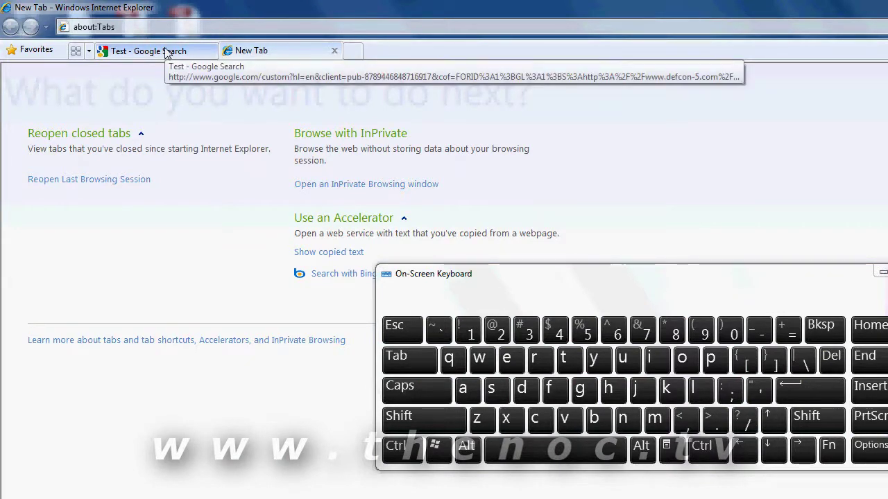
key("ctrl+Tab")
key("ctrl+Tab")
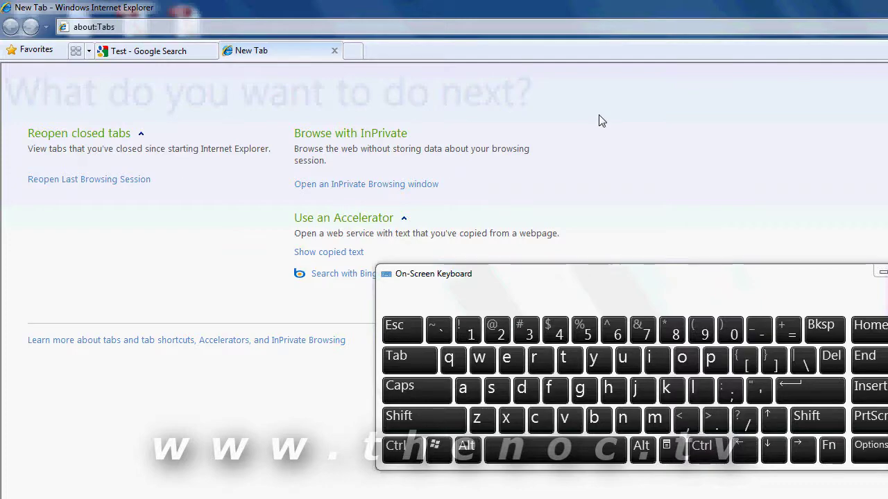
key("ctrl")
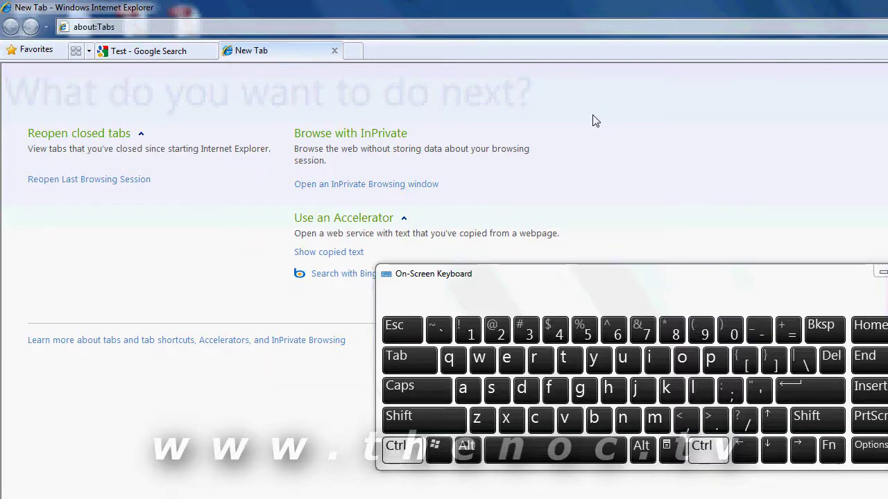
key("ctrl+Tab")
key("ctrl+Tab")
key("ctrl+Tab")
key("ctrl+Tab")
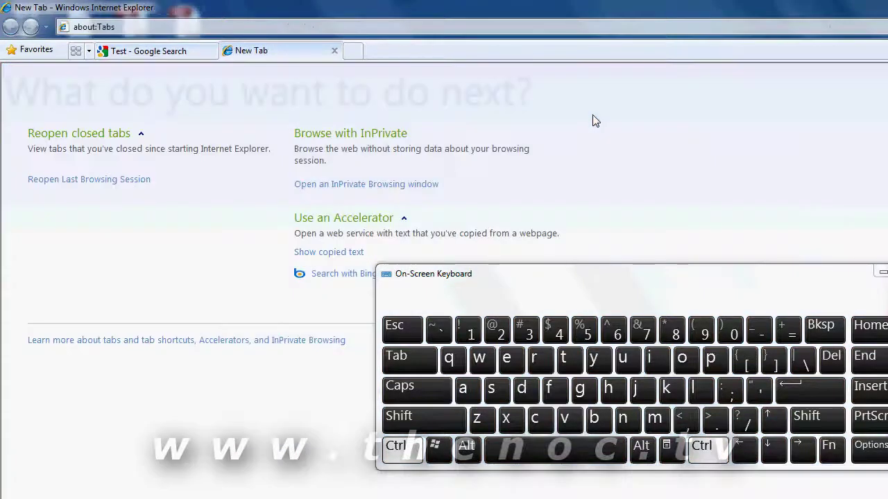
key("ctrl+Tab")
key("ctrl+Tab")
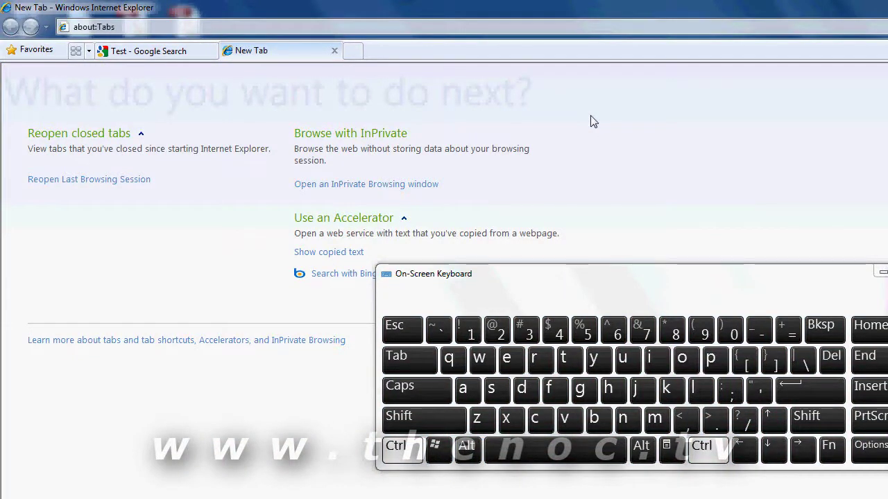
key("shift")
key("ctrl+shift+Tab")
key("ctrl+shift+Tab")
key("ctrl+shift+Tab")
key("ctrl+shift+Tab")
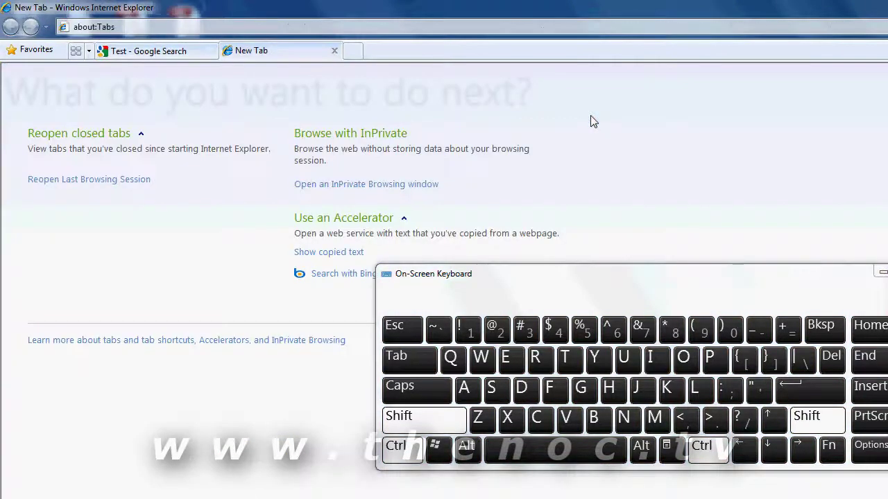
key("ctrl+shift+Tab")
key("ctrl+shift+Tab")
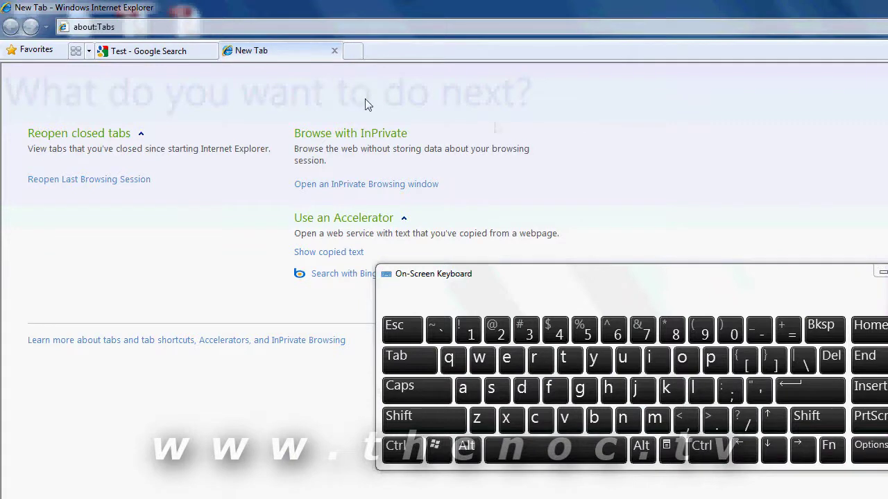
Step: Open a third tab, go back twice with Ctrl+Shift+Tab, then forward once with Ctrl+Tab
left_click(353, 53)
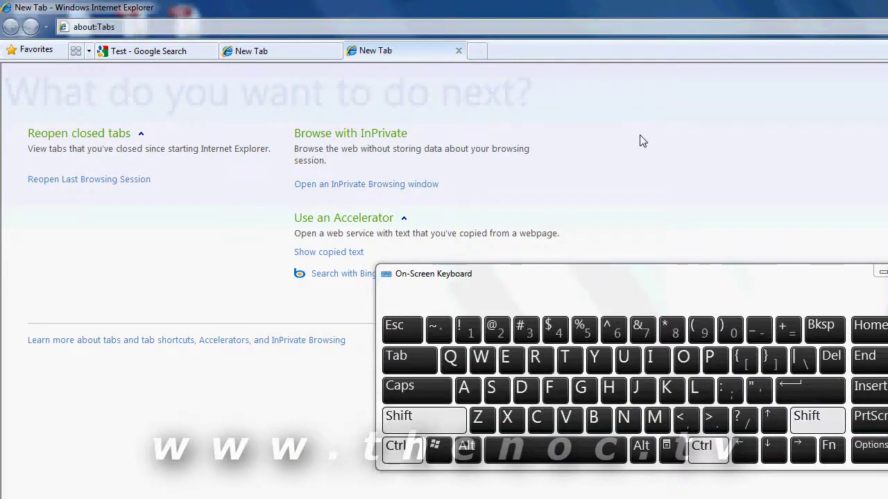
key("ctrl+shift+Tab")
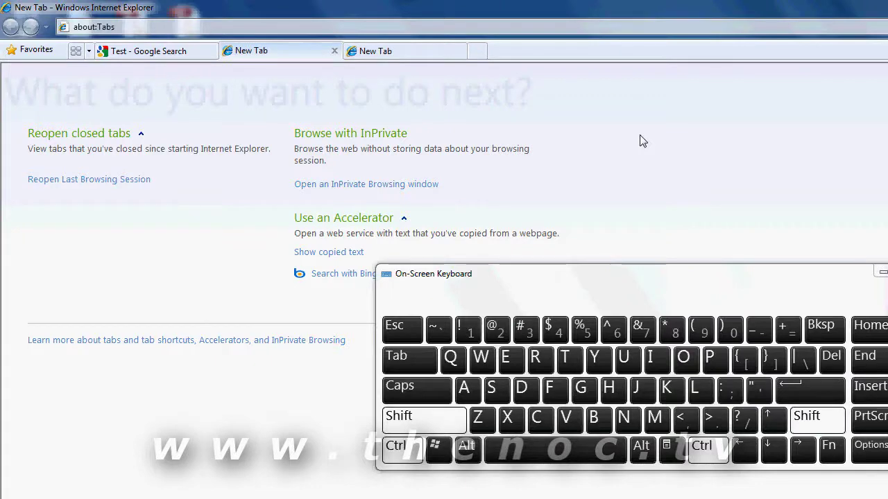
key("ctrl+shift+Tab")
key("ctrl+Tab")
key("ctrl+Tab")
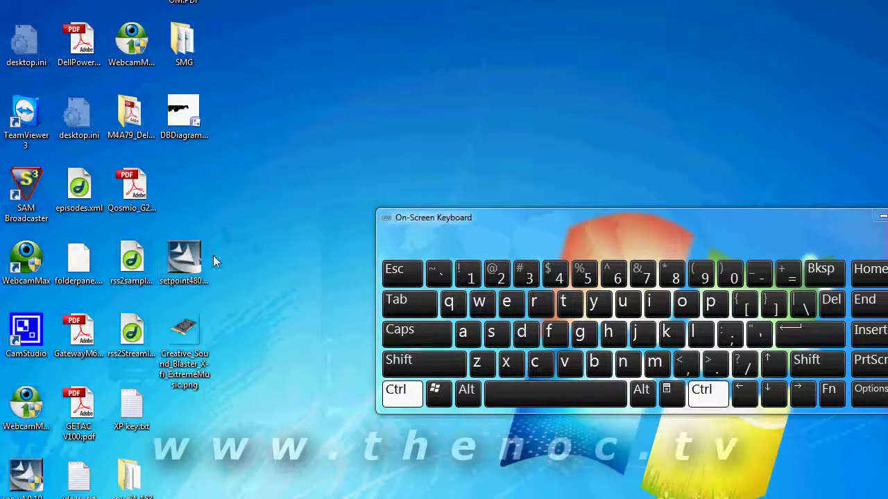
Step: Pick setpoint480, rss2sample.xml and CDA-9857 OM.PDF individually, then clear the selection
left_click(153, 256, "ctrl")
left_click(203, 124, "ctrl")
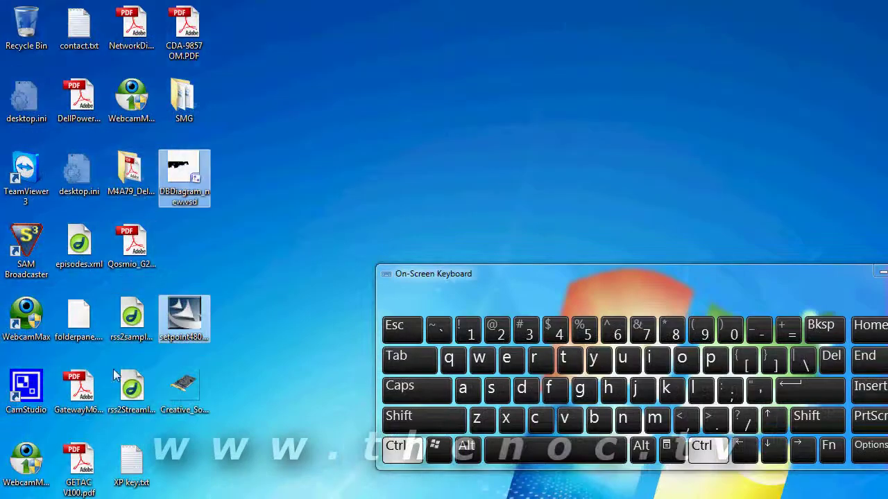
left_click(132, 259, "ctrl")
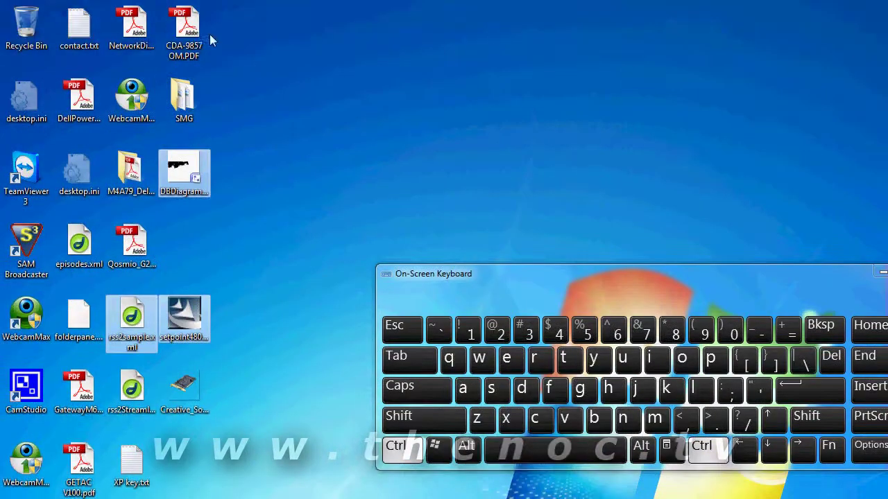
left_click(203, 33, "ctrl")
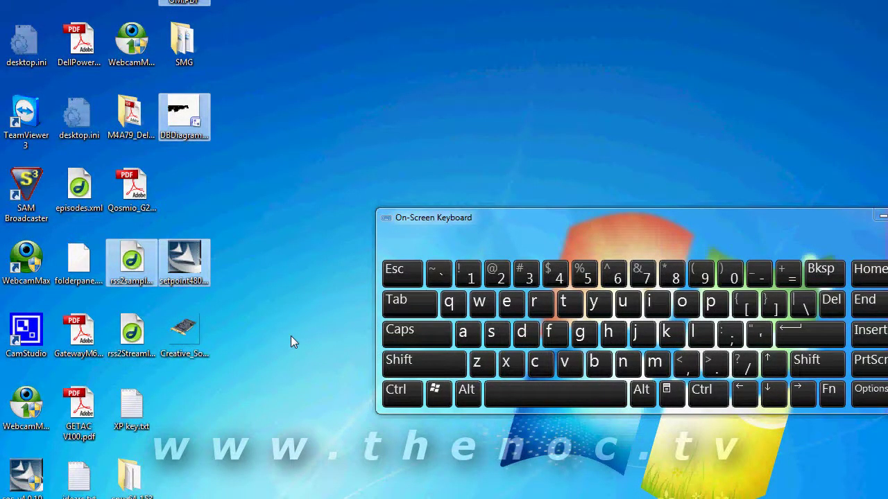
left_click(291, 335)
Step: Select all icons with Ctrl+A, deselect, then Shift-select CDA-9857 OM.PDF through DBDiagram_new.vsd
key("ctrl+a")
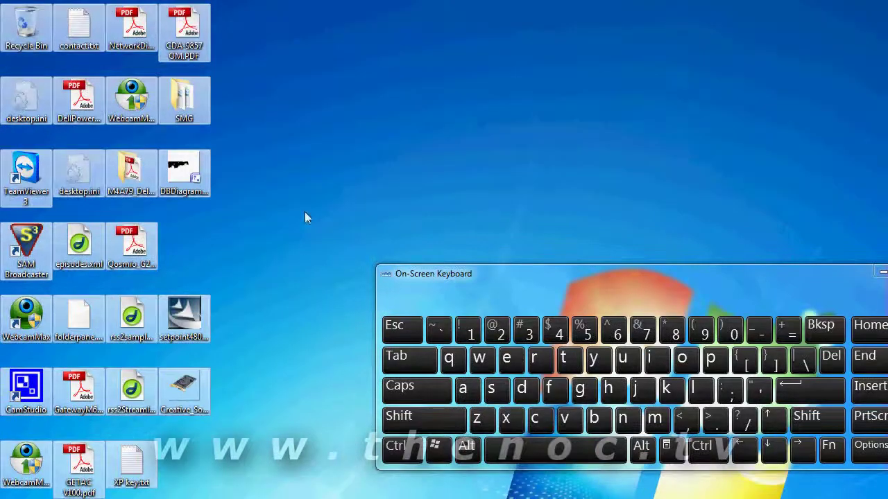
left_click(305, 259)
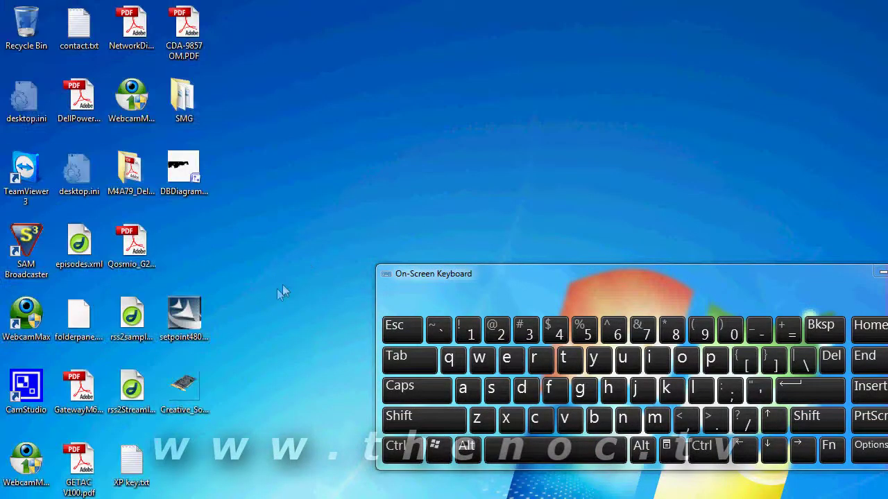
left_click(195, 41)
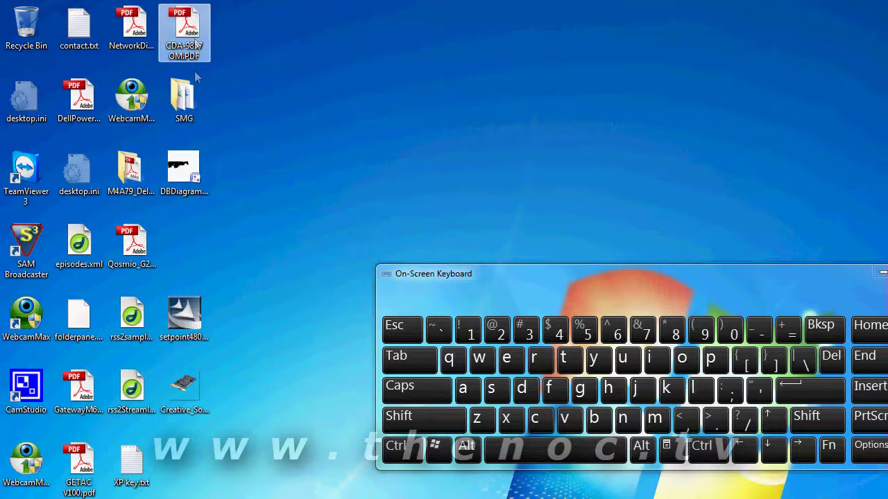
key("shift")
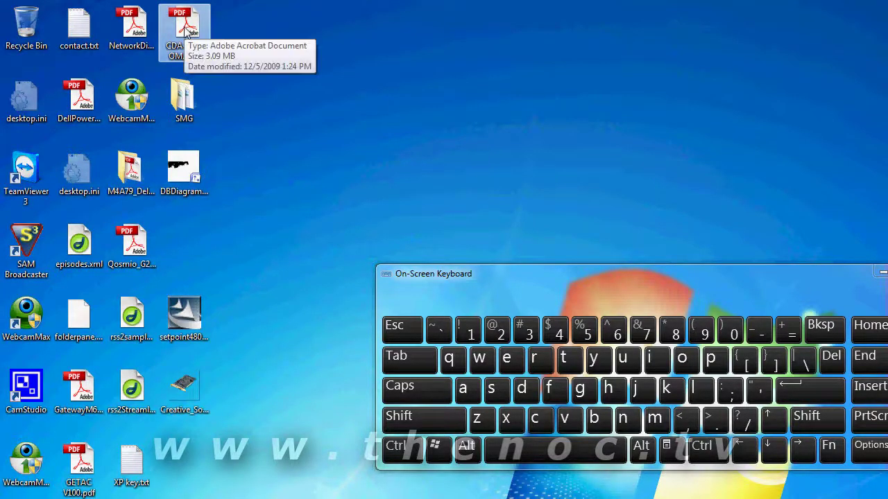
left_click(182, 178, "shift")
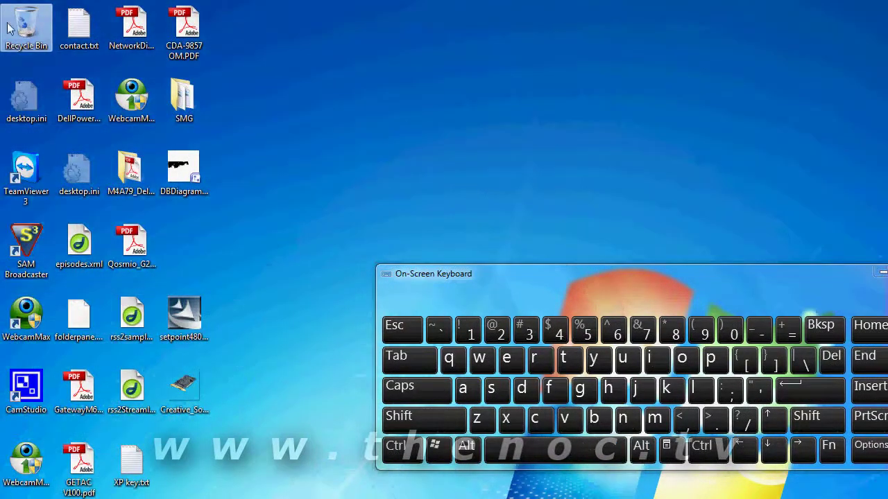
left_click(8, 28)
left_click(188, 172, "shift")
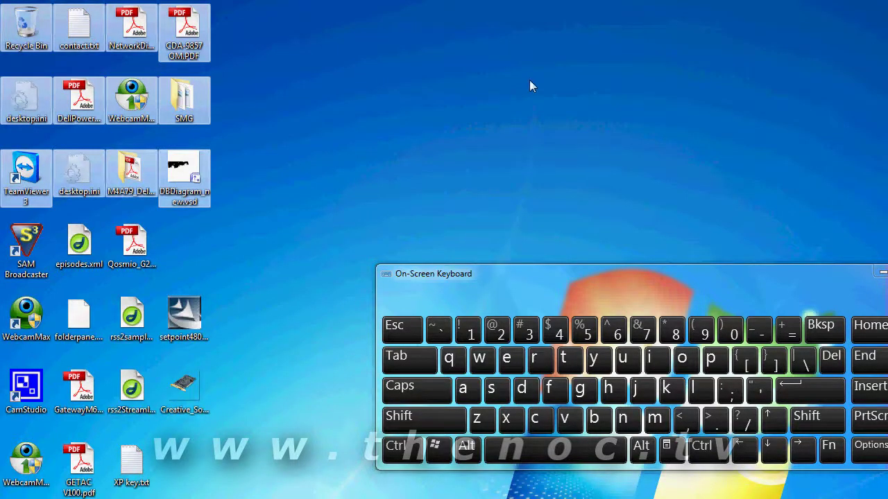
left_click(501, 89)
left_click(74, 92)
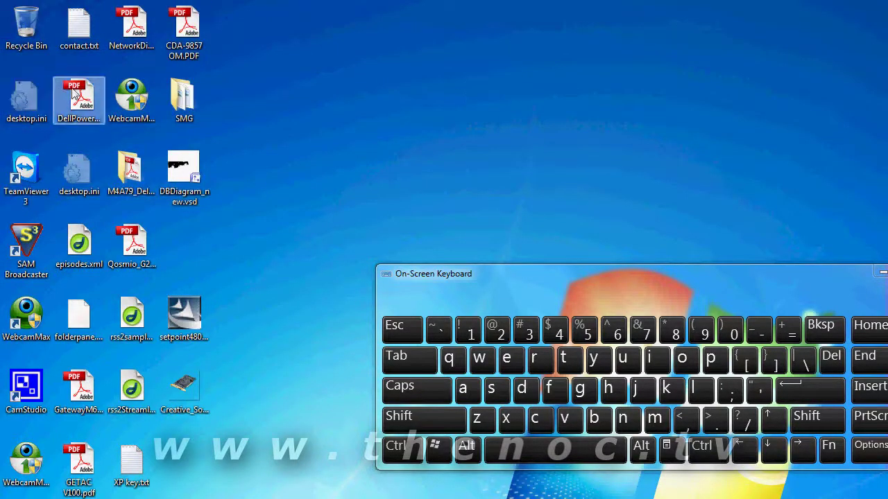
left_click(184, 31, "ctrl")
left_click(25, 101, "ctrl")
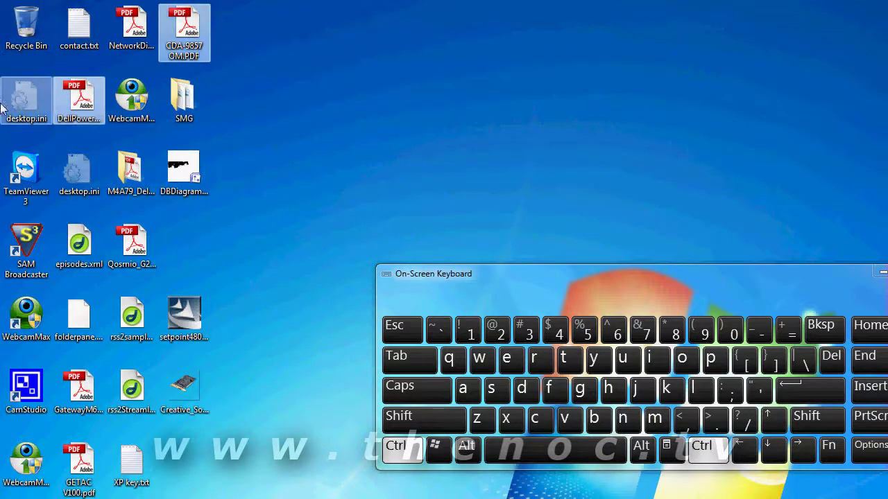
left_click(132, 97, "ctrl")
left_click(79, 27, "ctrl")
left_click(132, 28, "ctrl")
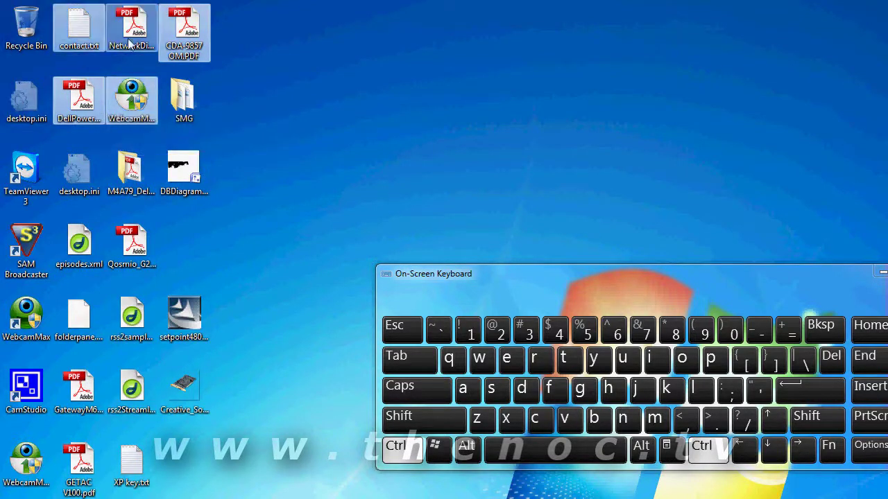
left_click(166, 86, "ctrl")
left_click(344, 156)
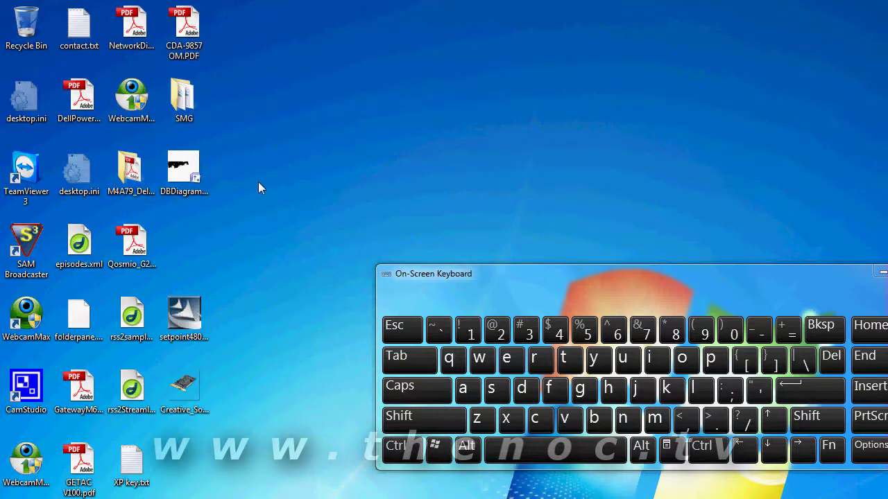
left_click(28, 32)
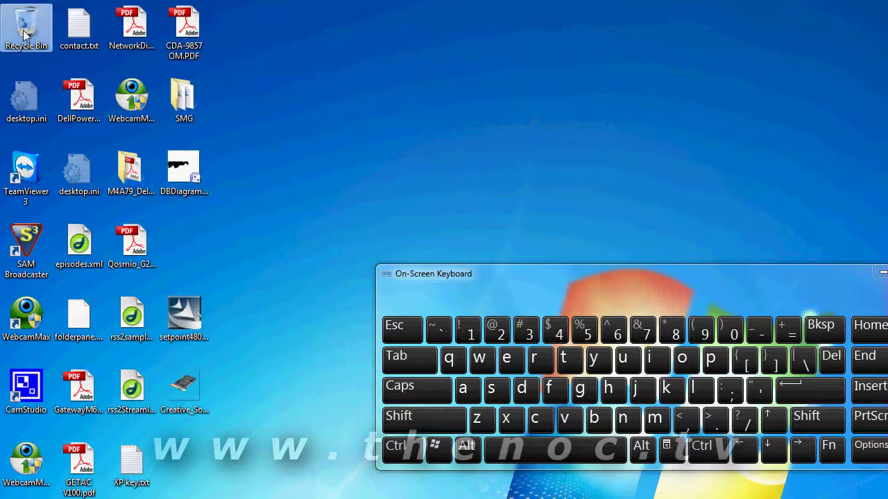
left_click(179, 179, "shift")
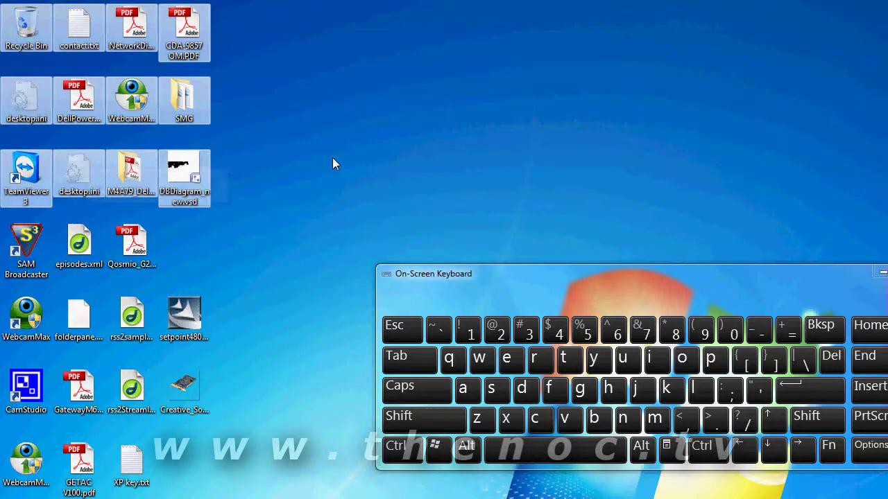
left_click(78, 164, "ctrl")
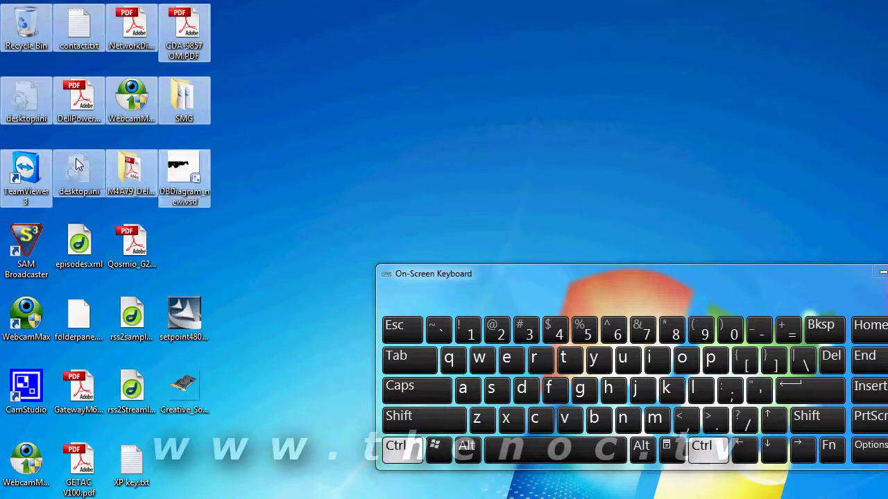
left_click(28, 93, "ctrl")
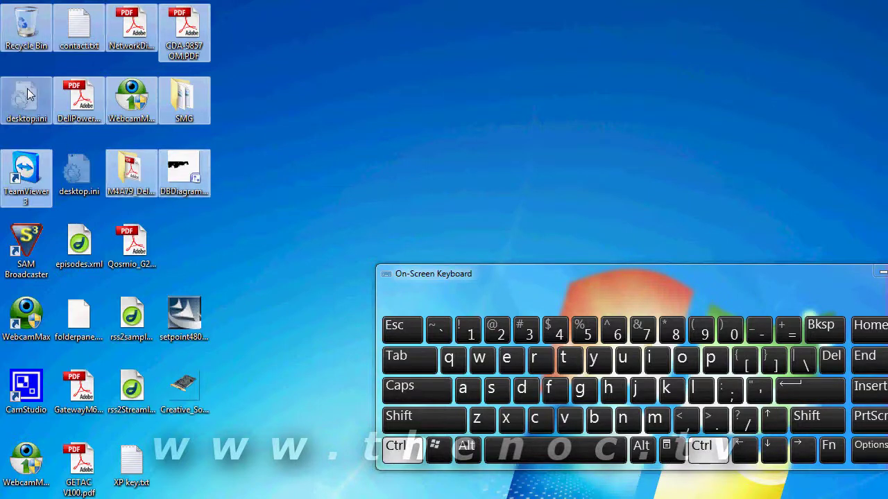
left_click(306, 119)
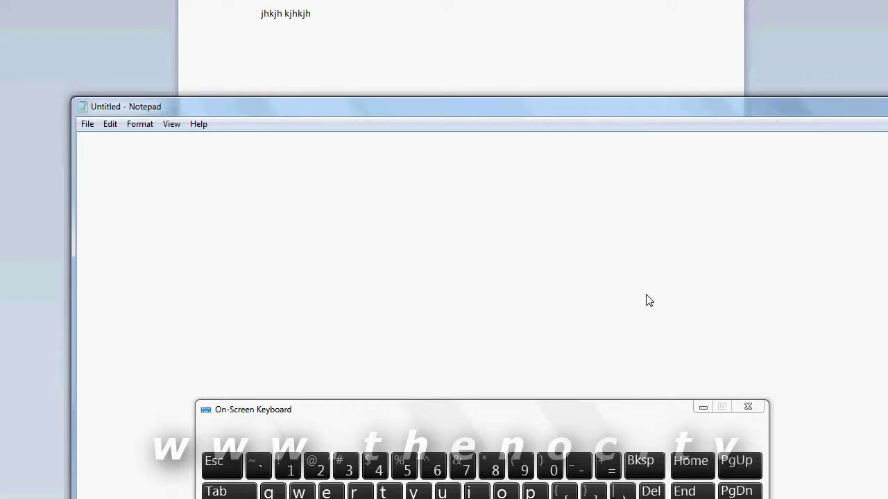
Step: Show Notepad's menu access letters with Alt, then open the File menu with Alt+F
key("alt")
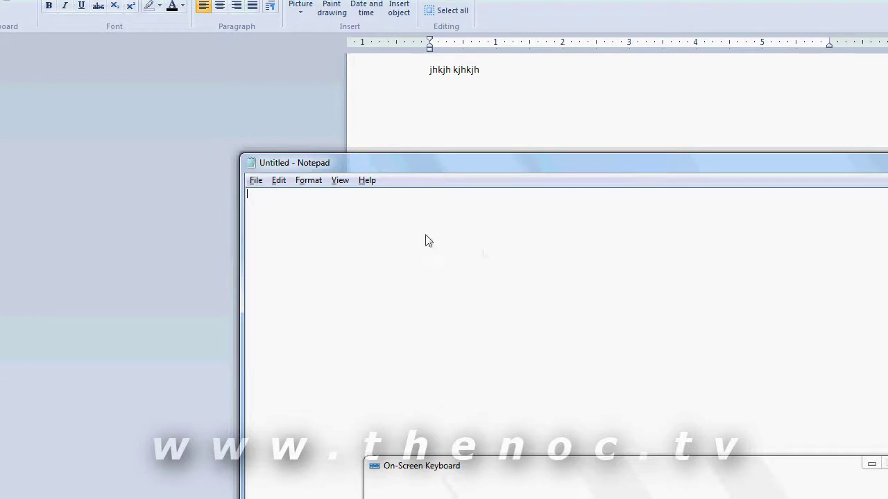
key("alt+f")
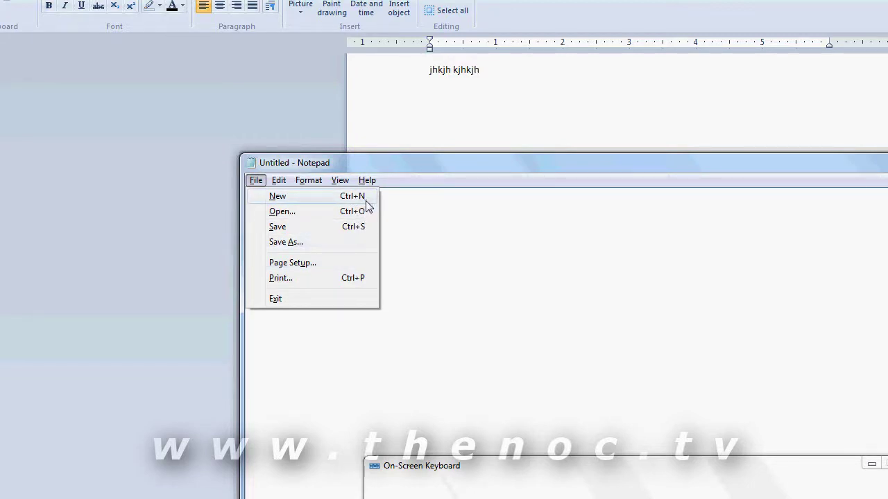
Step: Close Notepad's File menu, open WordPad's application menu, then move Notepad up and left
left_click(436, 222)
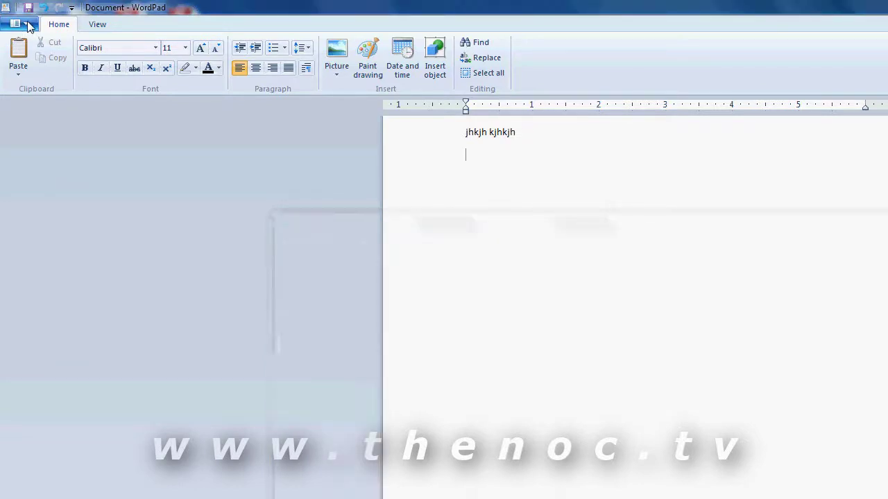
left_click(25, 25)
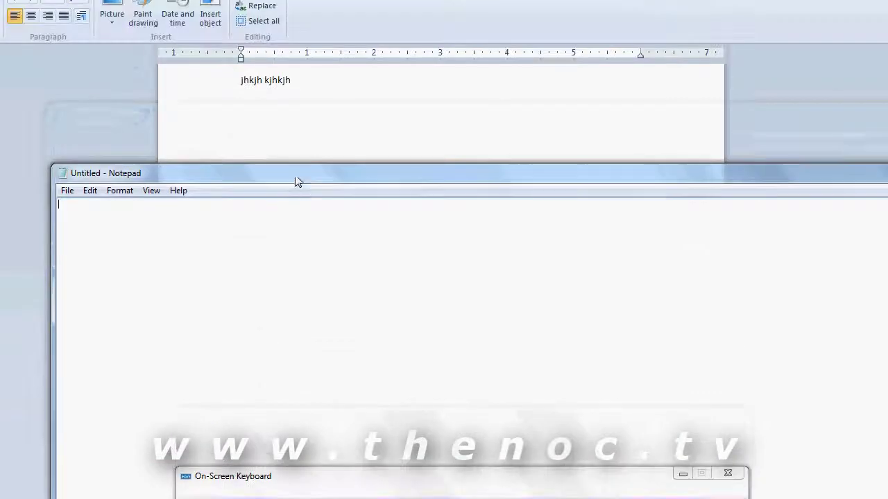
left_click_drag(298, 180, 216, 151)
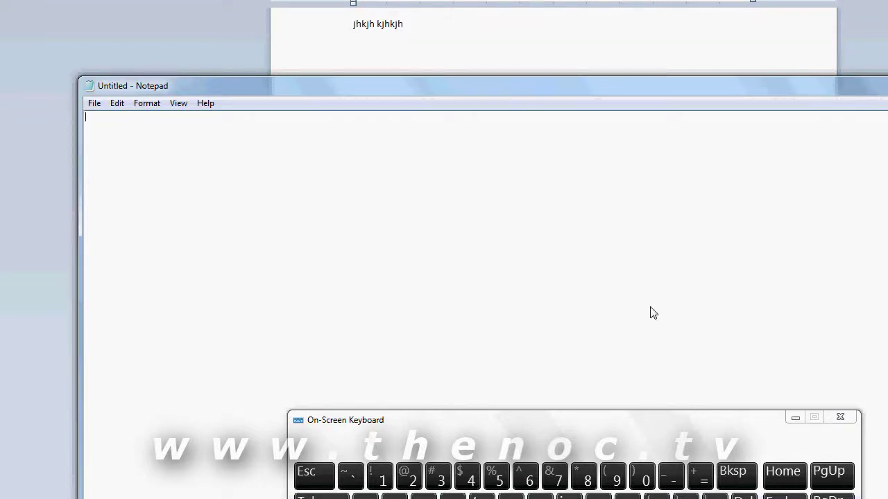
key("alt")
key("Down")
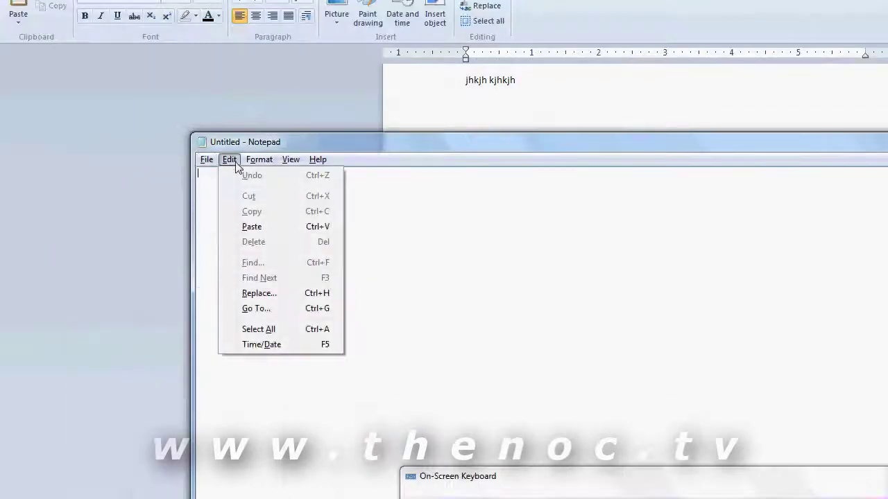
mouse_move(147, 103)
left_click(499, 237)
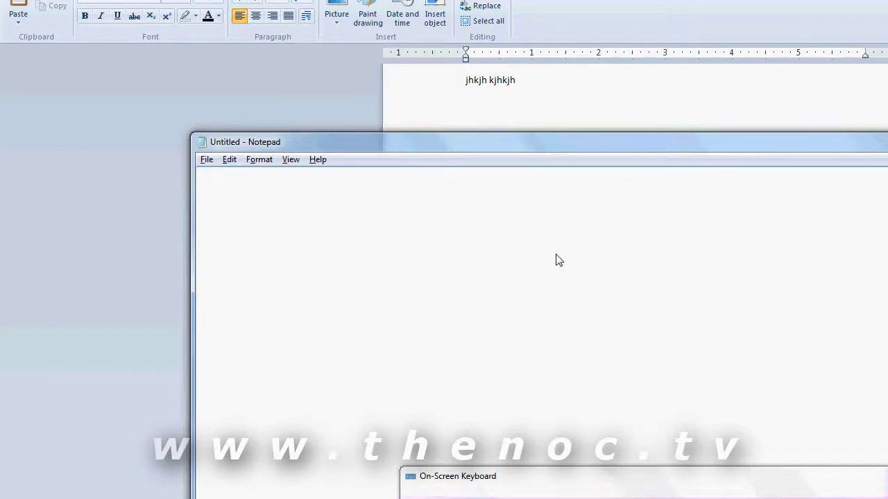
key("alt+f")
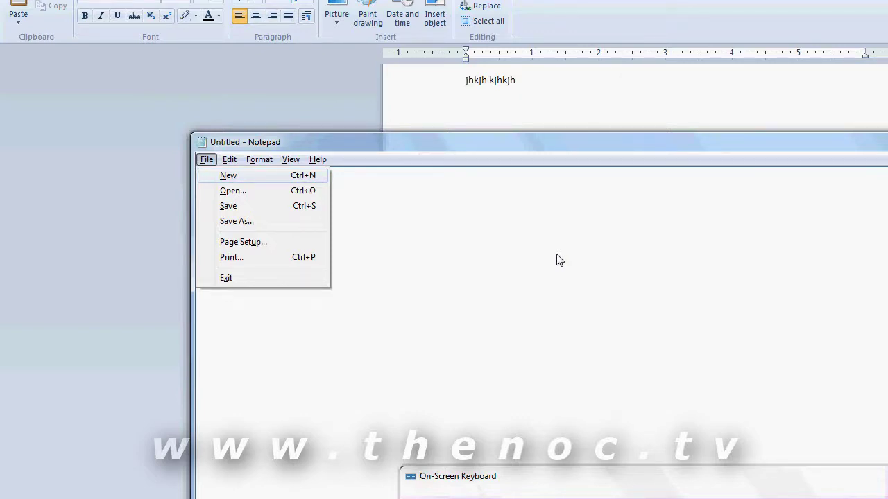
left_click(672, 292)
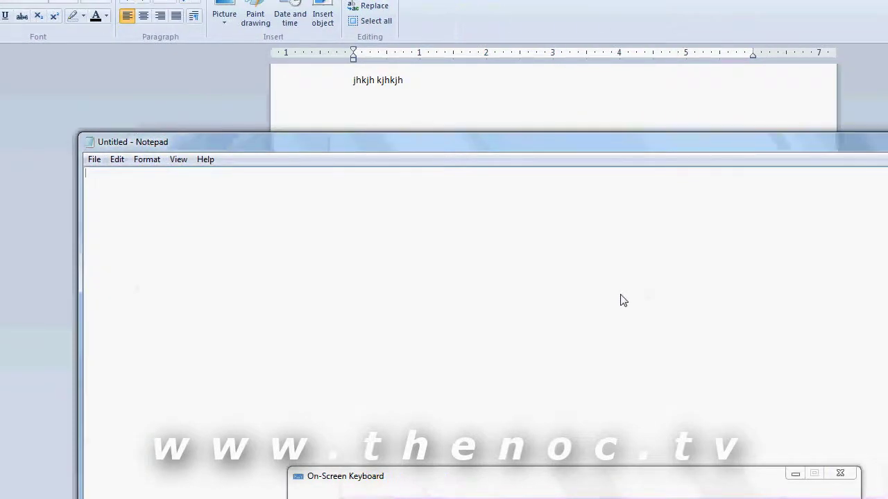